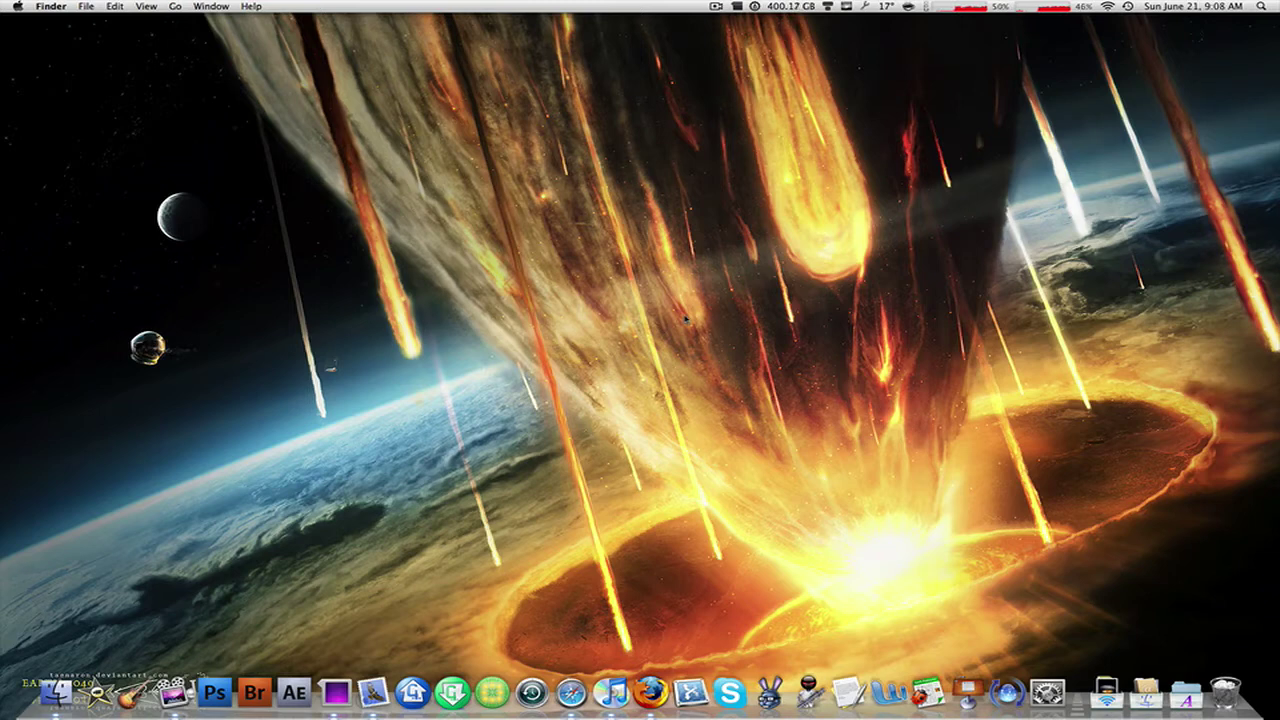
Launch Image Capture through a Spotlight search for 'image c'.
key(super+space)
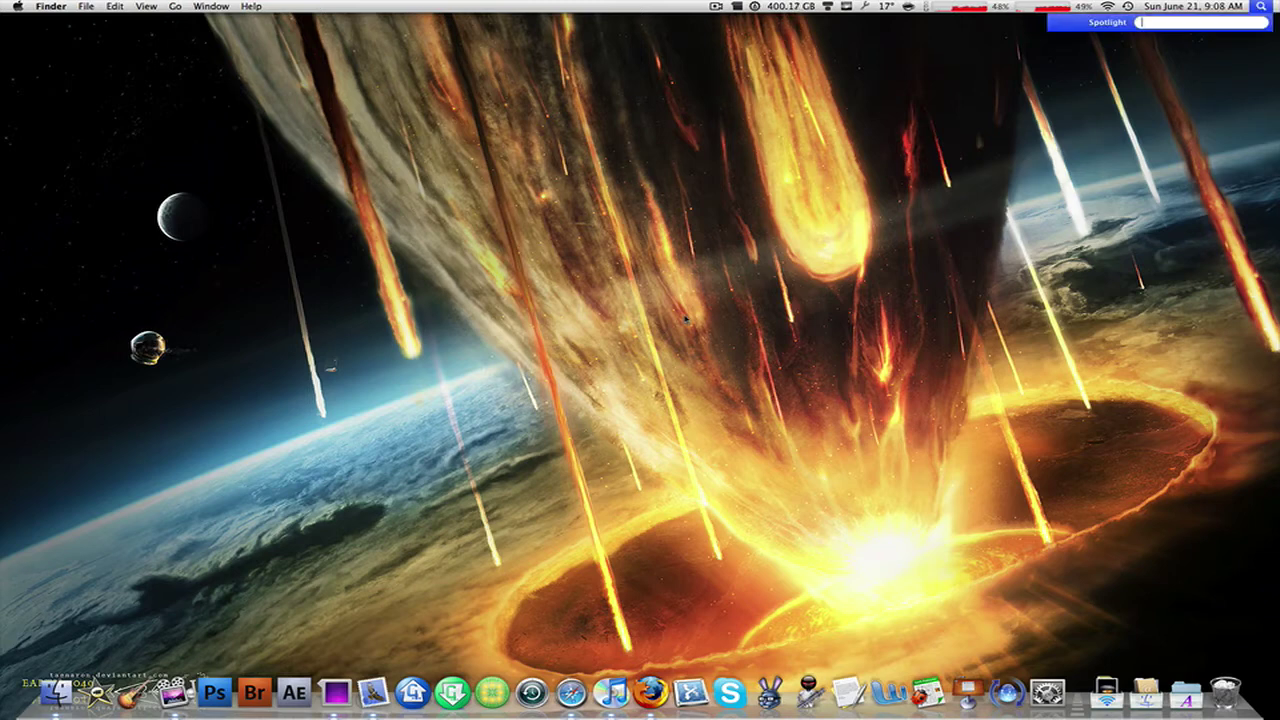
text(image)
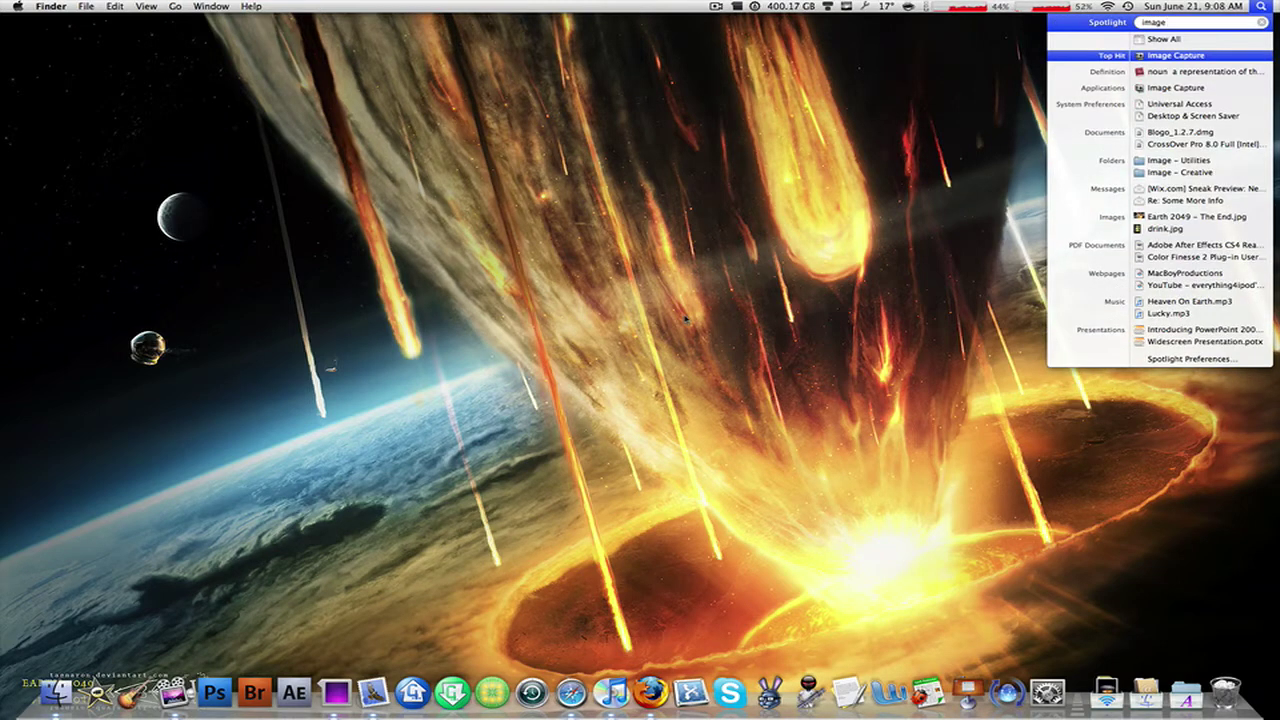
text( c)
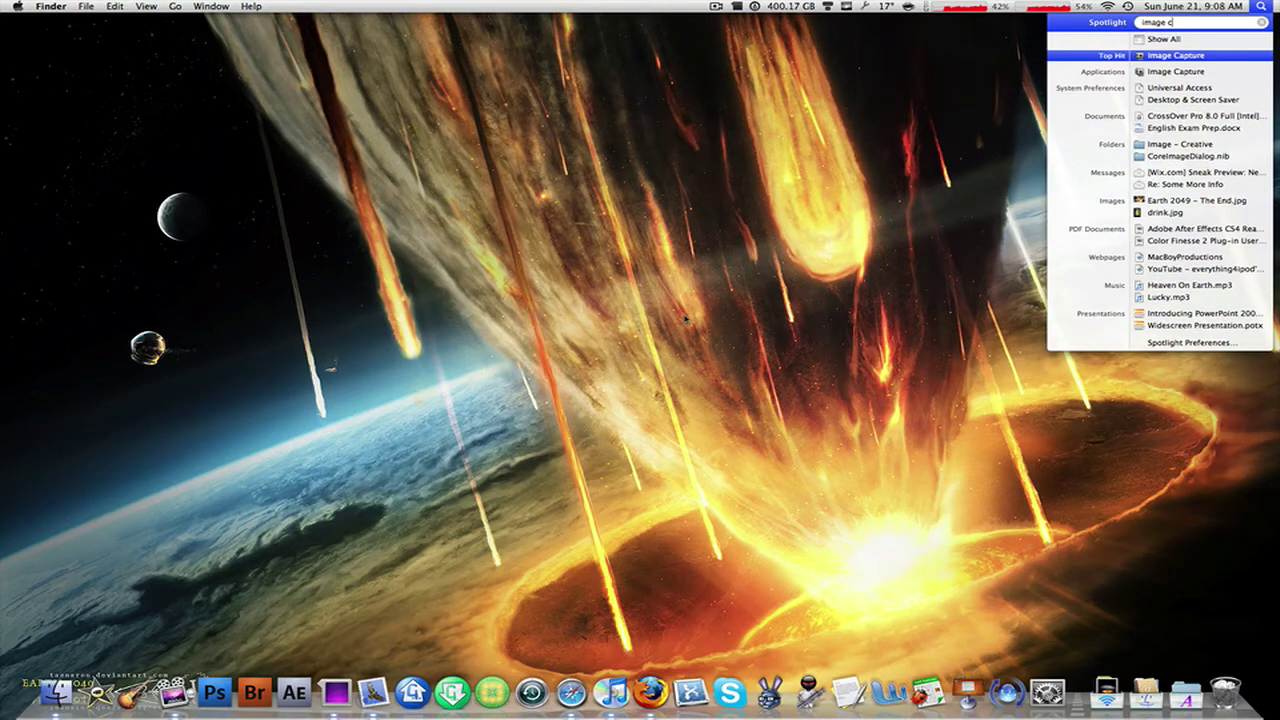
key(Return)
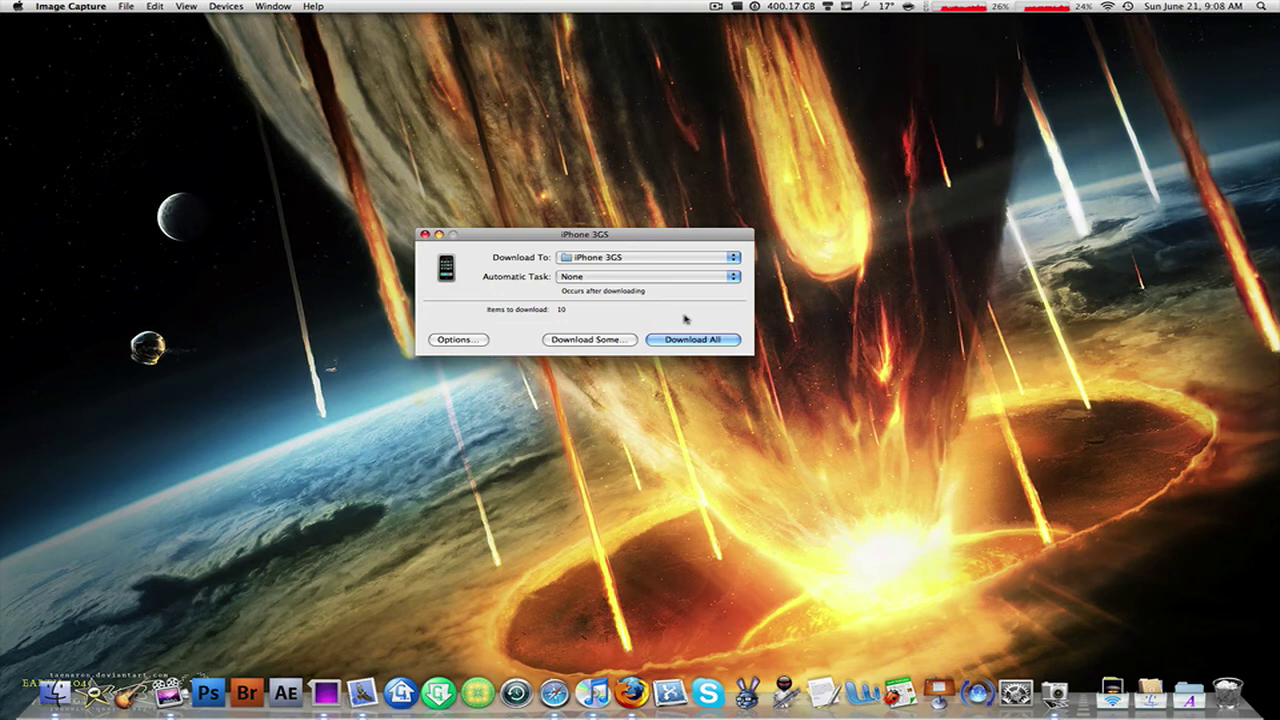
Move the iPhone 3GS window to the upper left, leaving the Automatic Task at None.
drag(619, 238, 247, 59)
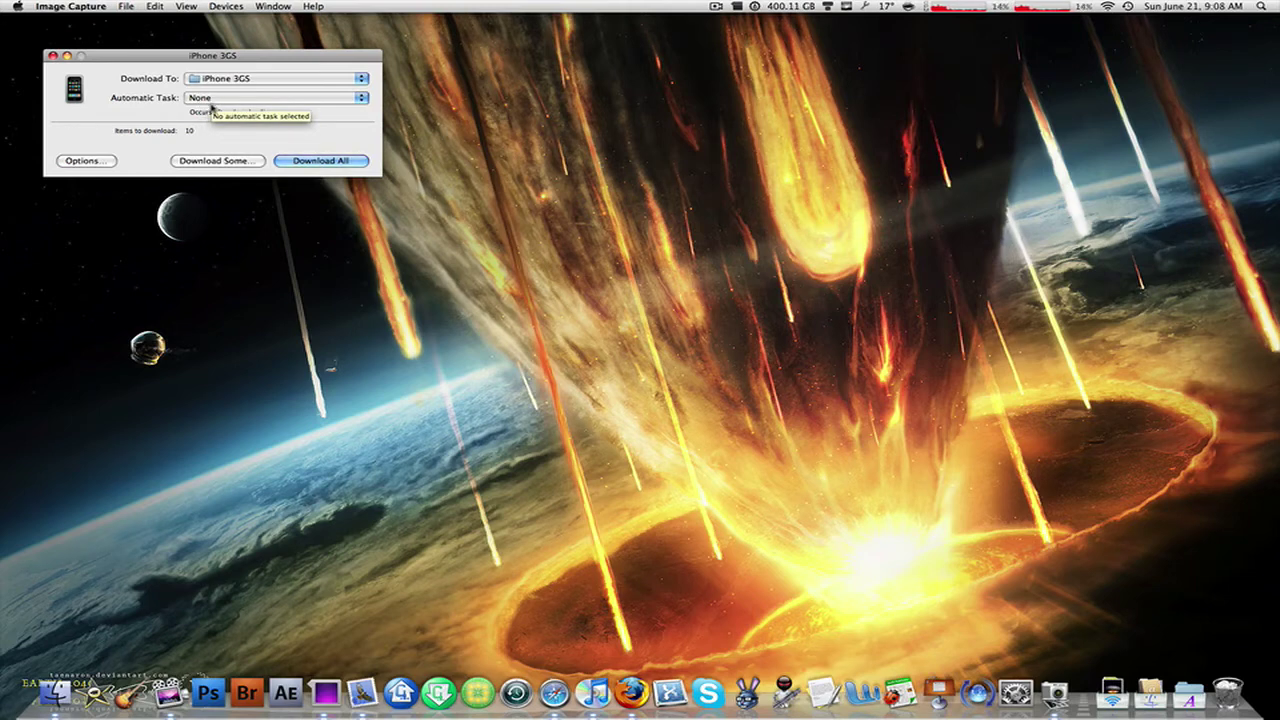
click(212, 100)
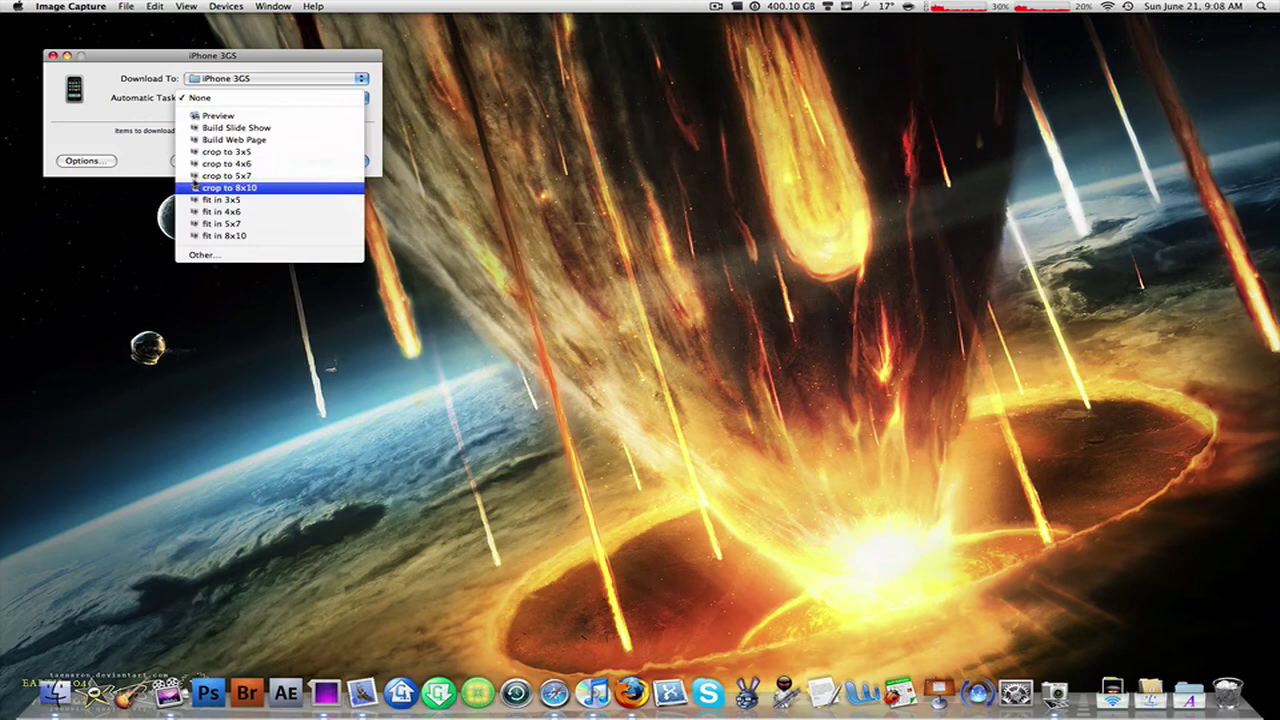
click(139, 128)
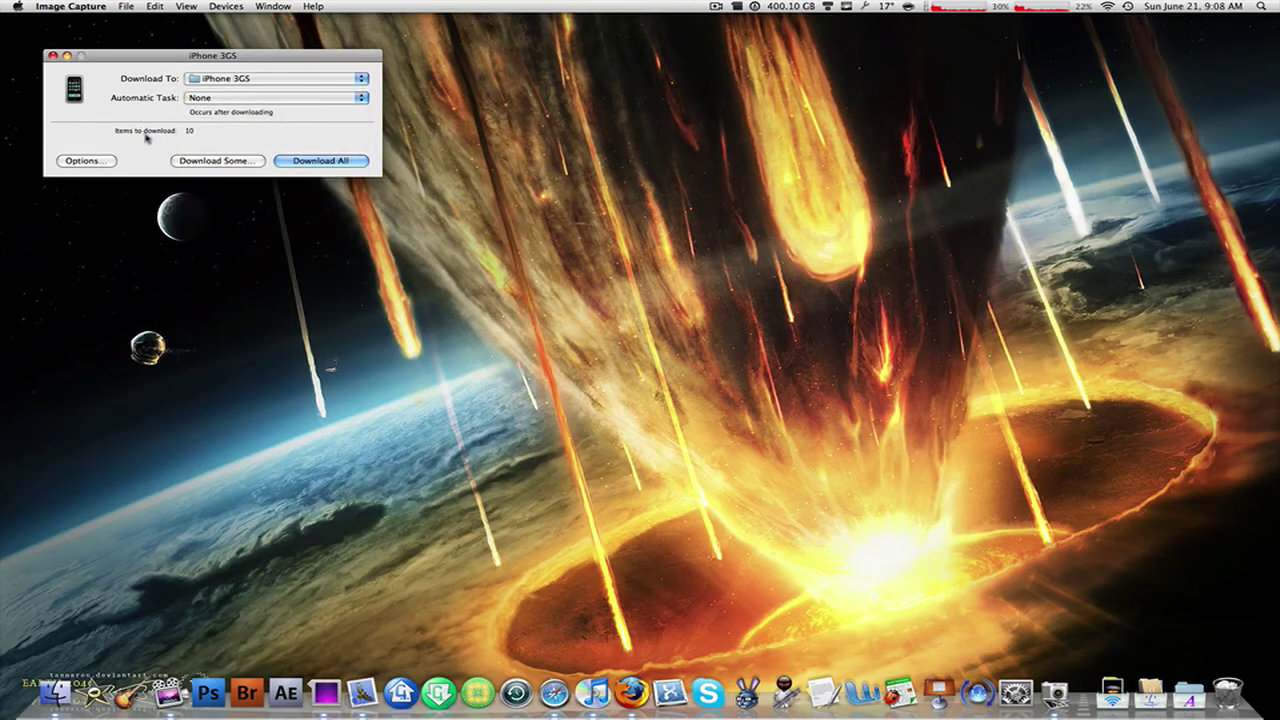
Enlarge the browser to show all ten thumbnails and select only the IMG_0009 video.
click(197, 160)
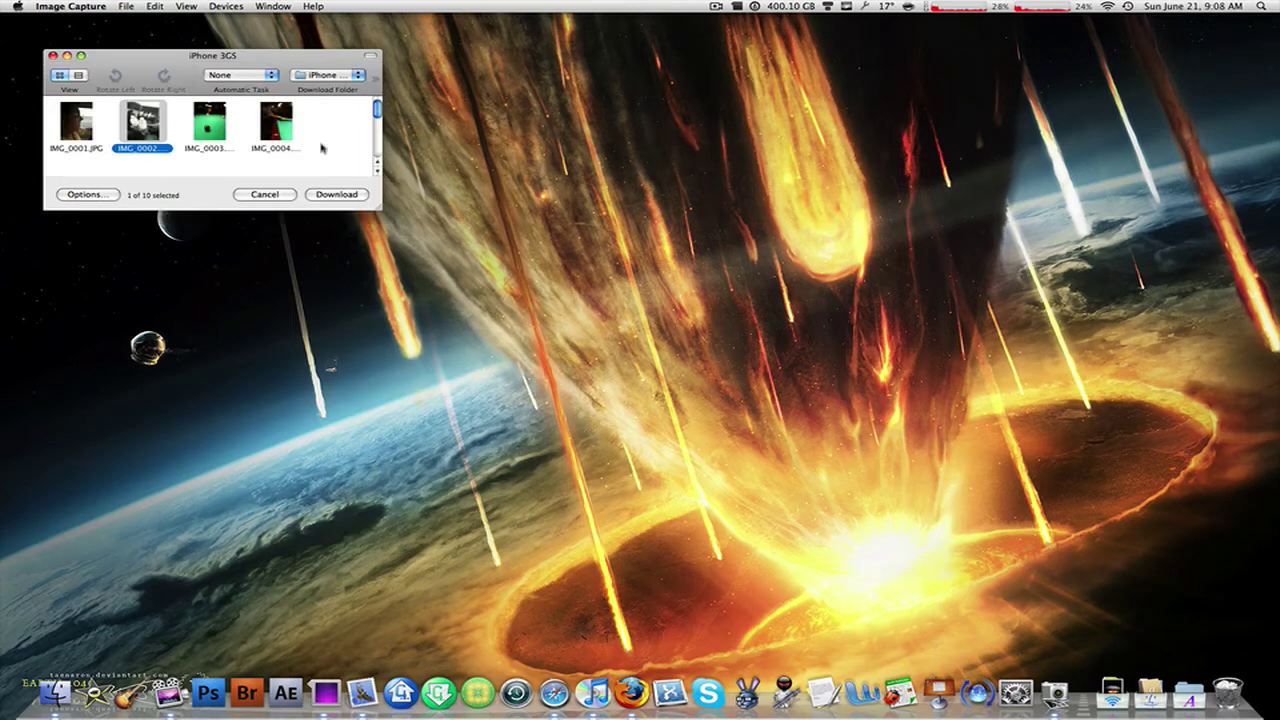
mouse_move(379, 207)
mouse_down()
mouse_move(503, 392)
mouse_move(451, 366)
mouse_up()
click(299, 268)
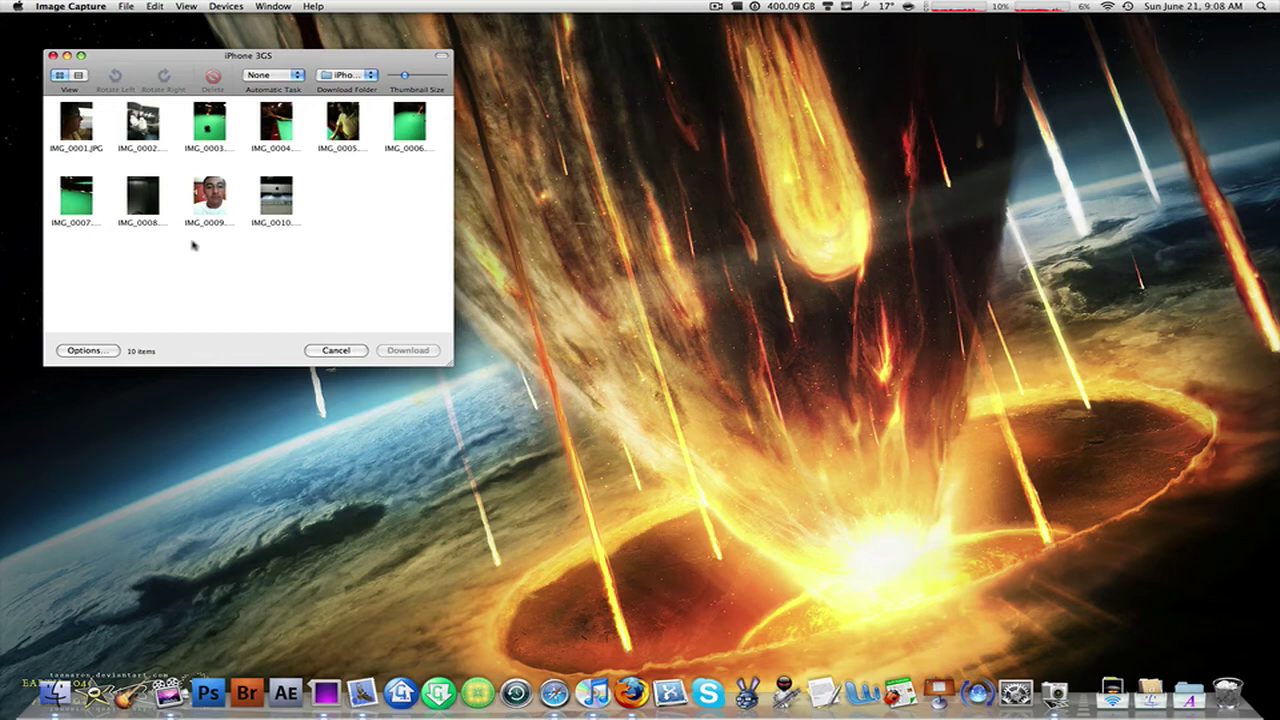
click(205, 200)
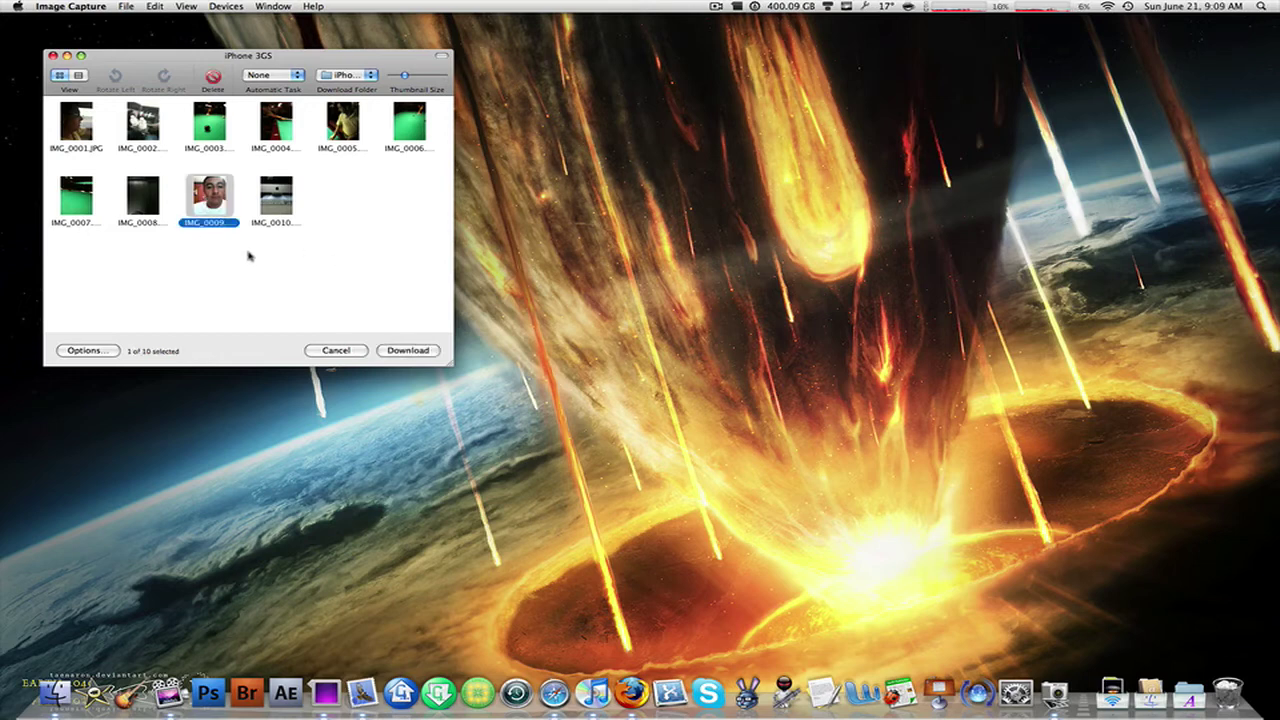
Set the download folder to Desktop and download IMG_0009 there.
click(349, 75)
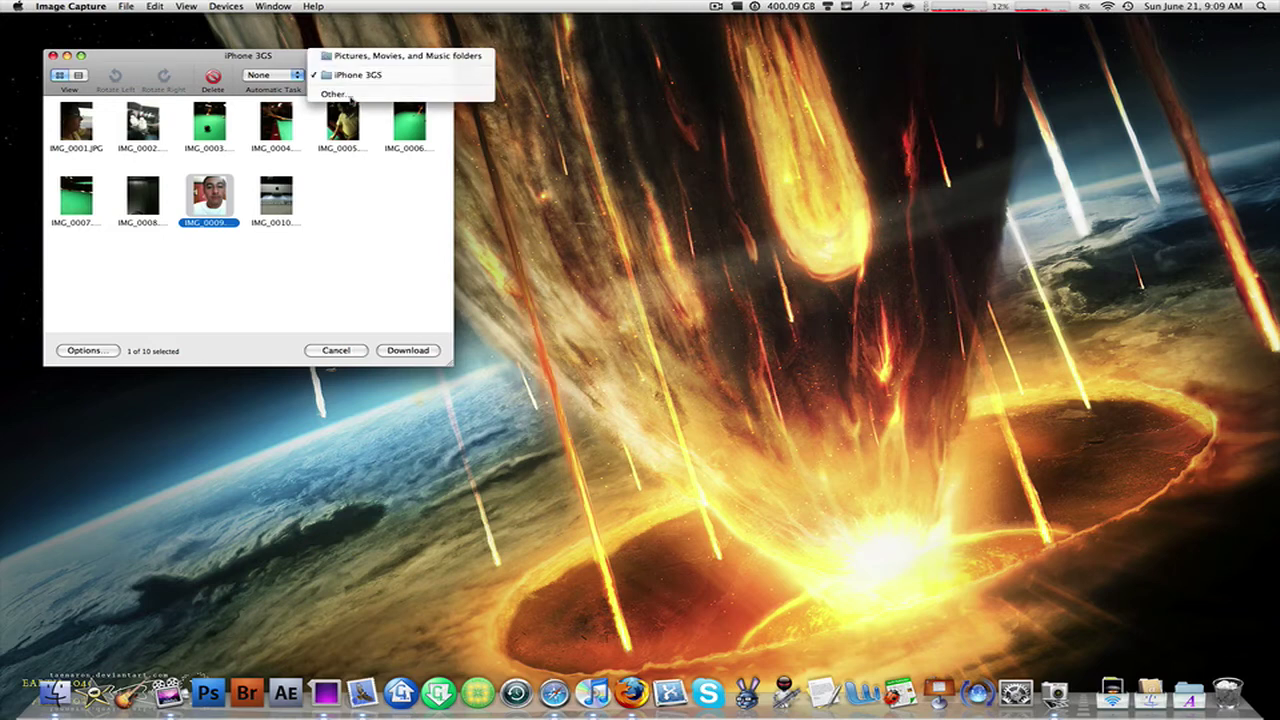
click(336, 94)
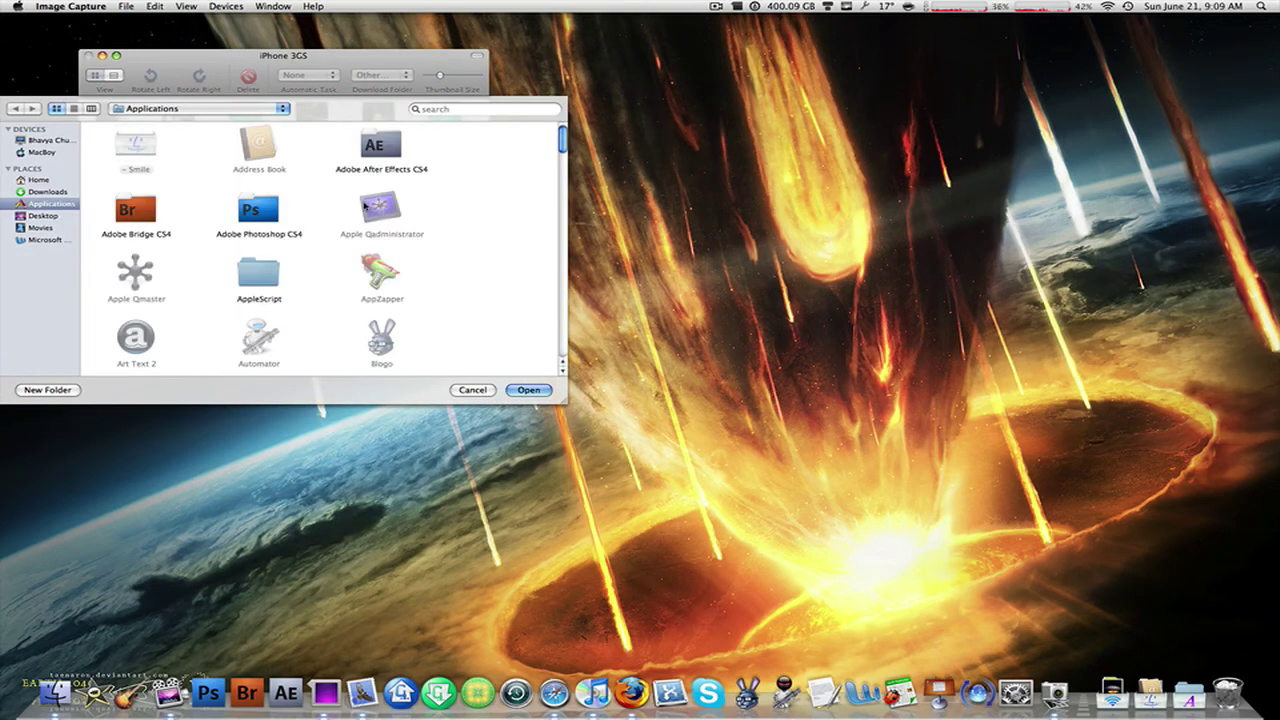
click(42, 215)
click(528, 390)
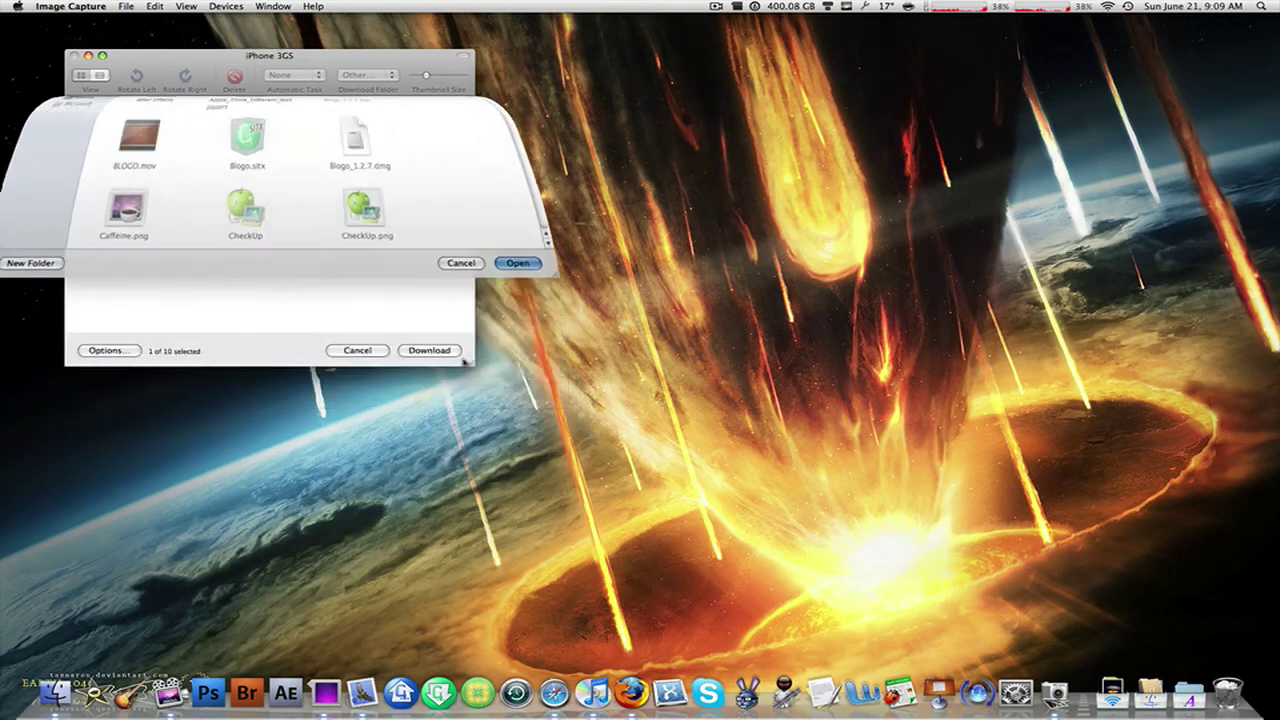
click(410, 350)
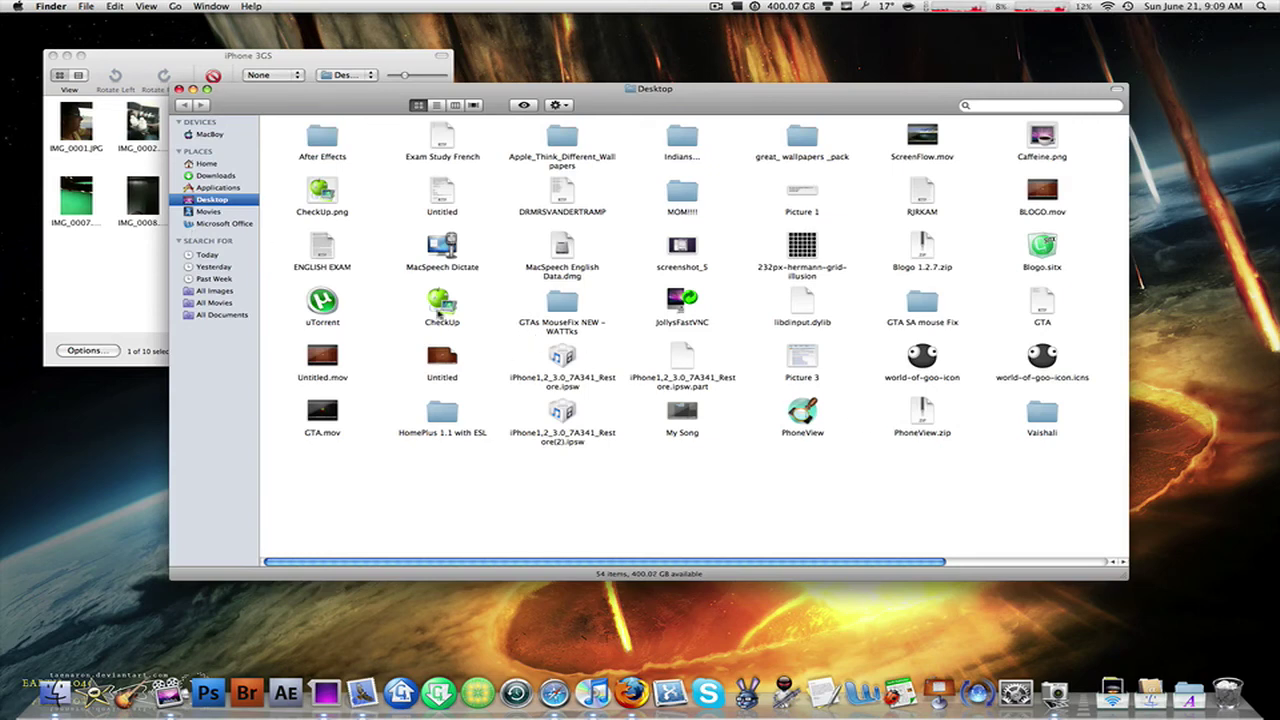
Select IMG_0009.MOV in the Desktop window and play it in Quick Look, then close the preview.
scroll(438, 312, right, 5)
click(1078, 412)
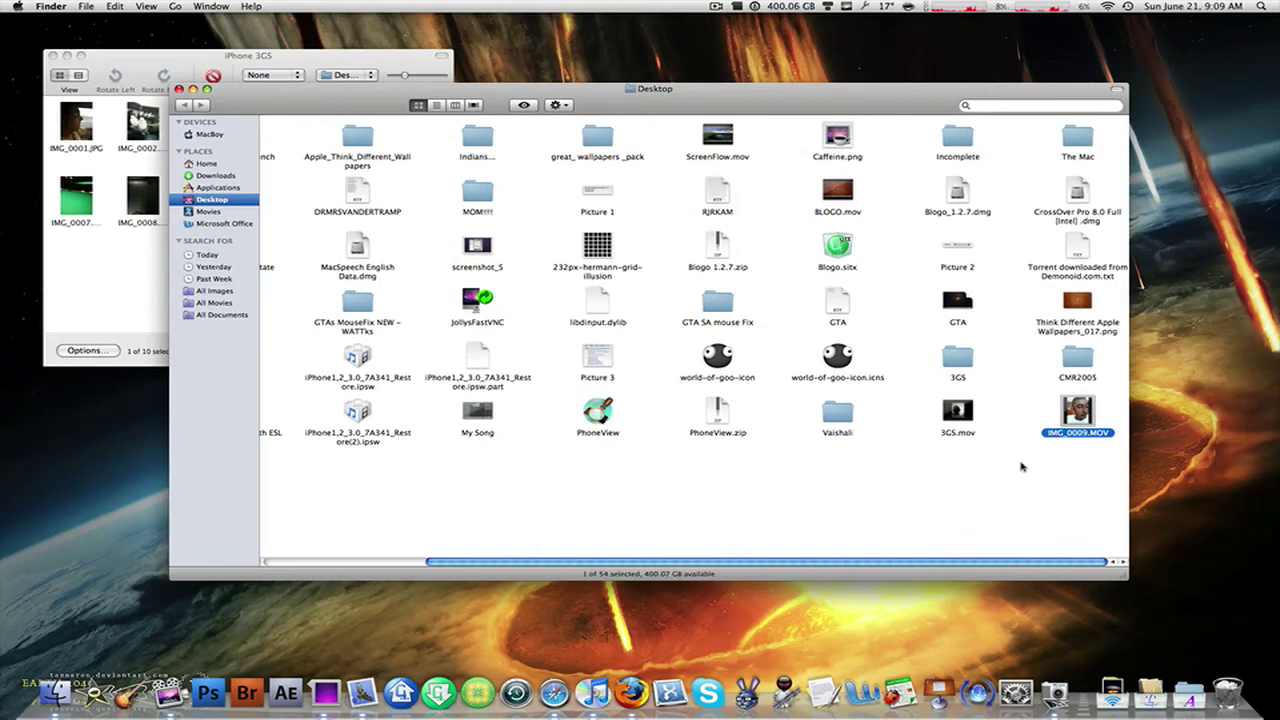
key(space)
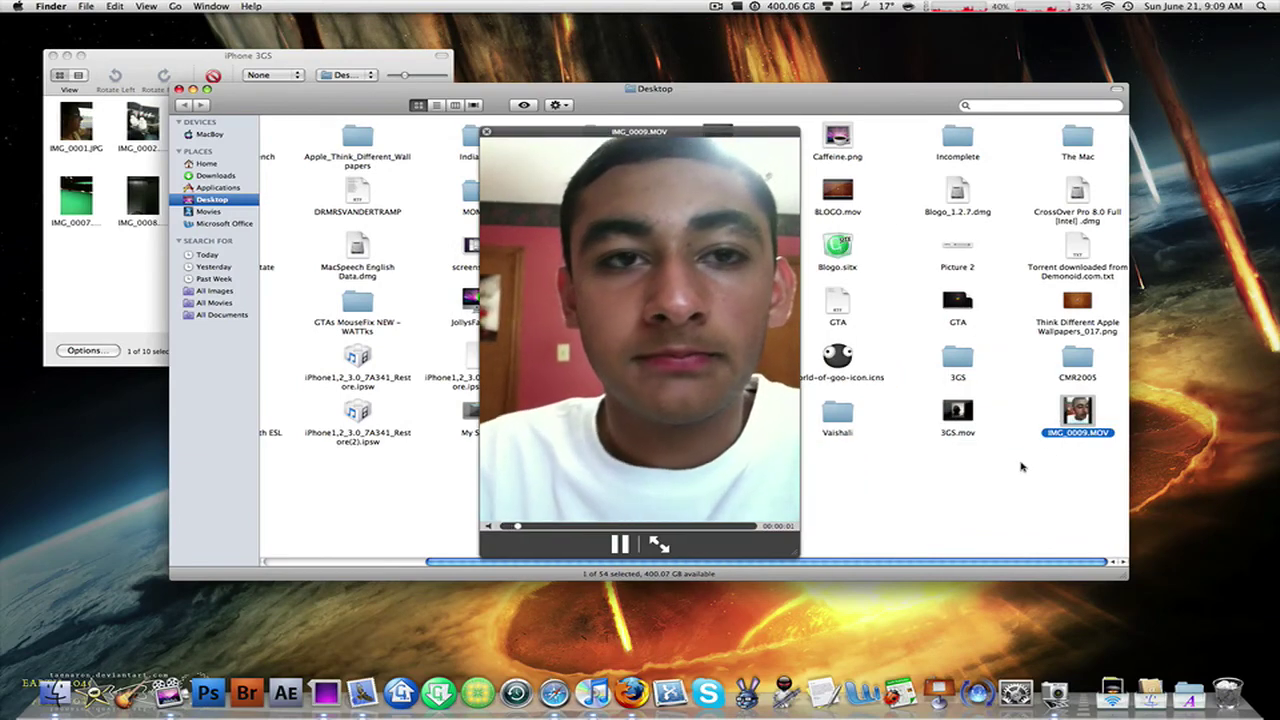
key(space)
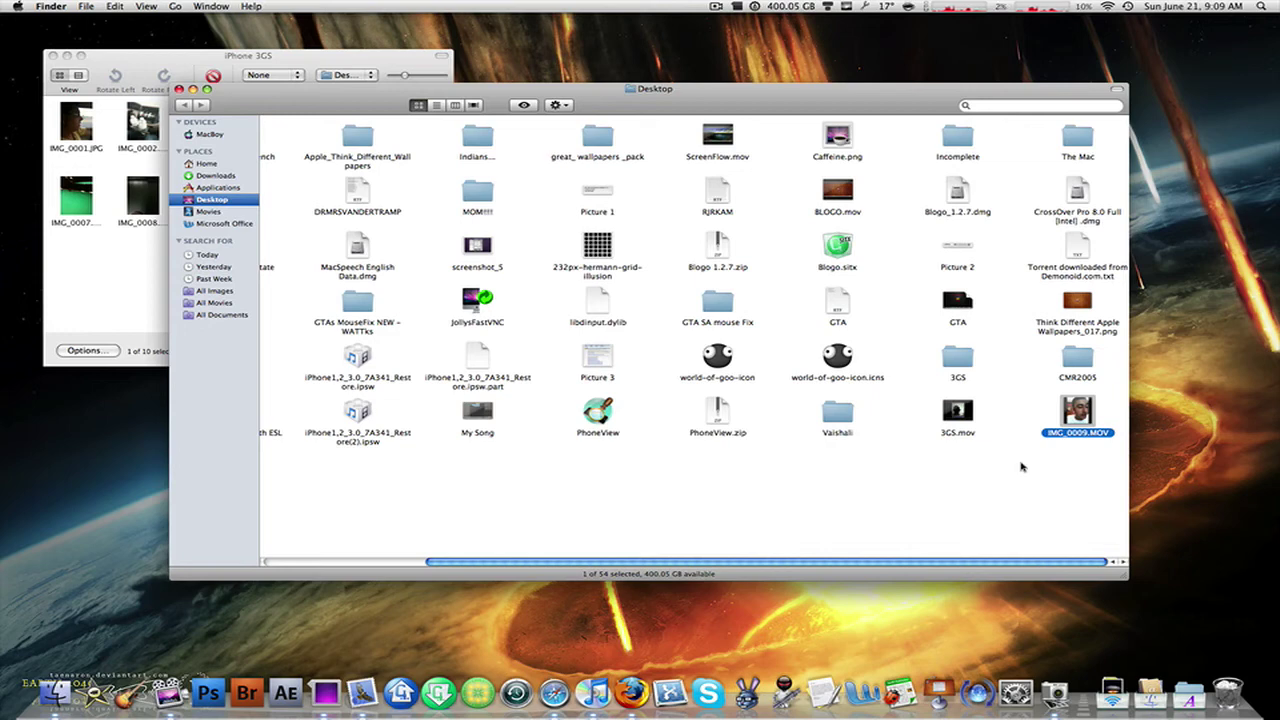
Deselect IMG_0009.MOV by clicking empty space in the Desktop window.
click(1022, 466)
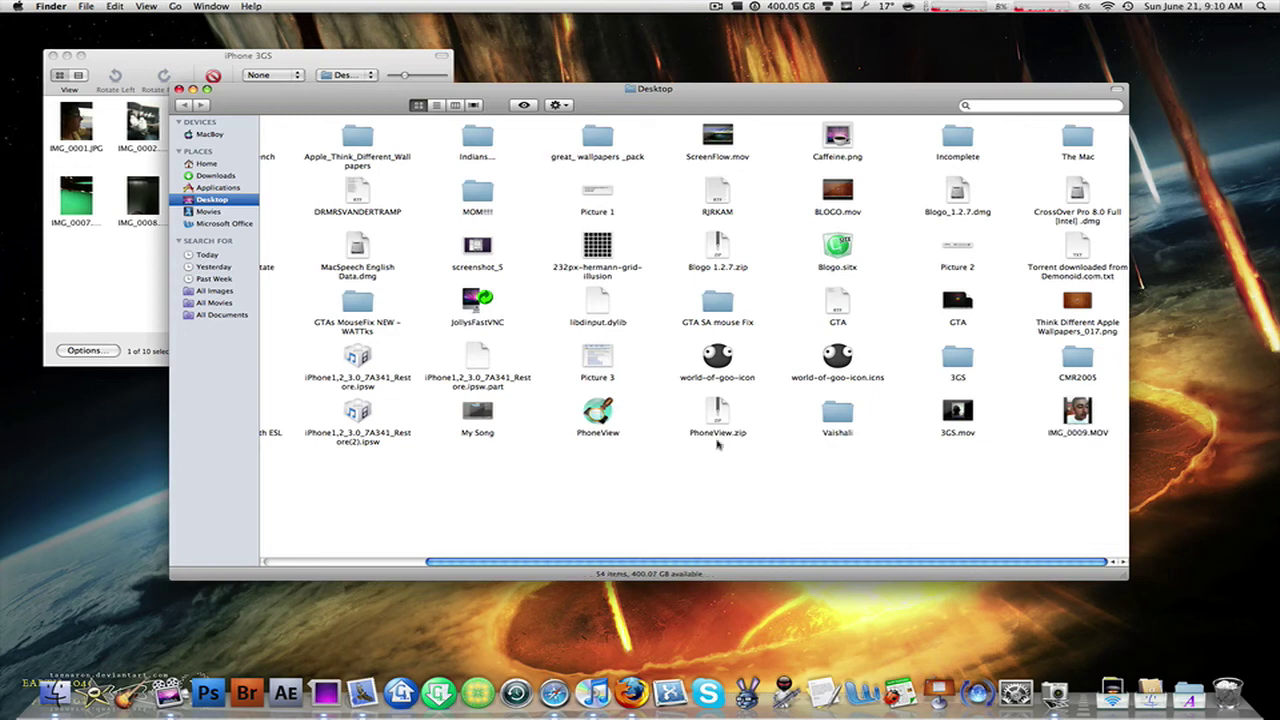